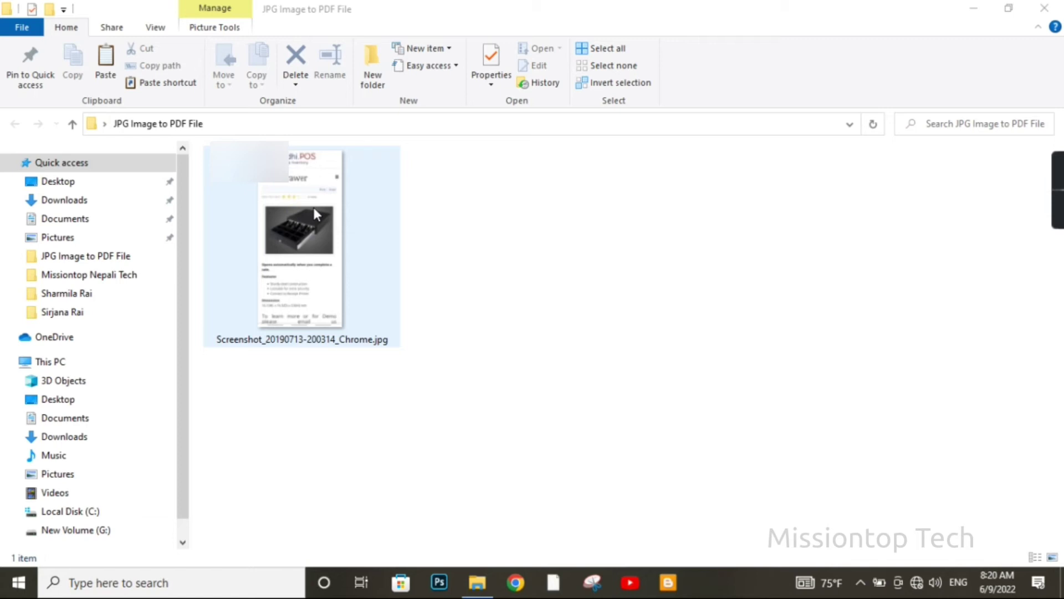
pyautogui.click(317, 287)
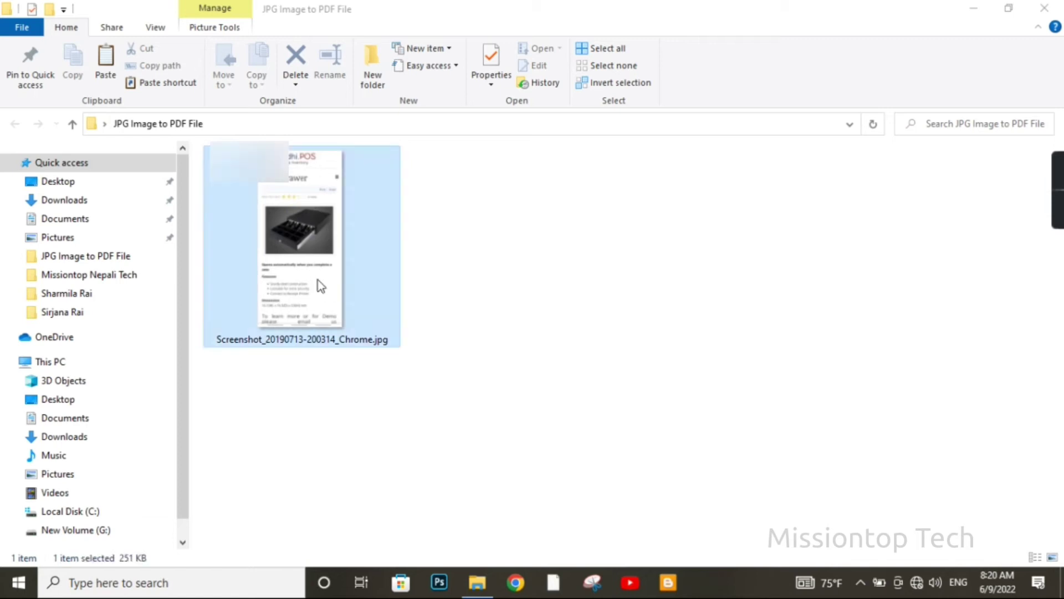
# Review the screenshot JPG's file properties, then close them
pyautogui.rightClick(318, 282)
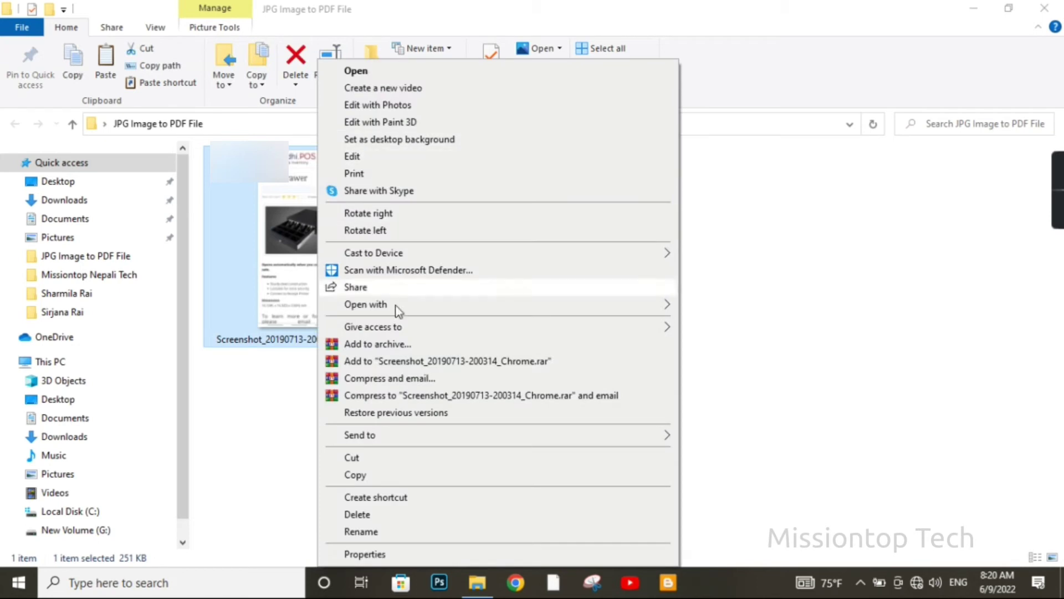
pyautogui.click(370, 554)
pyautogui.moveTo(451, 179); pyautogui.dragTo(547, 139)
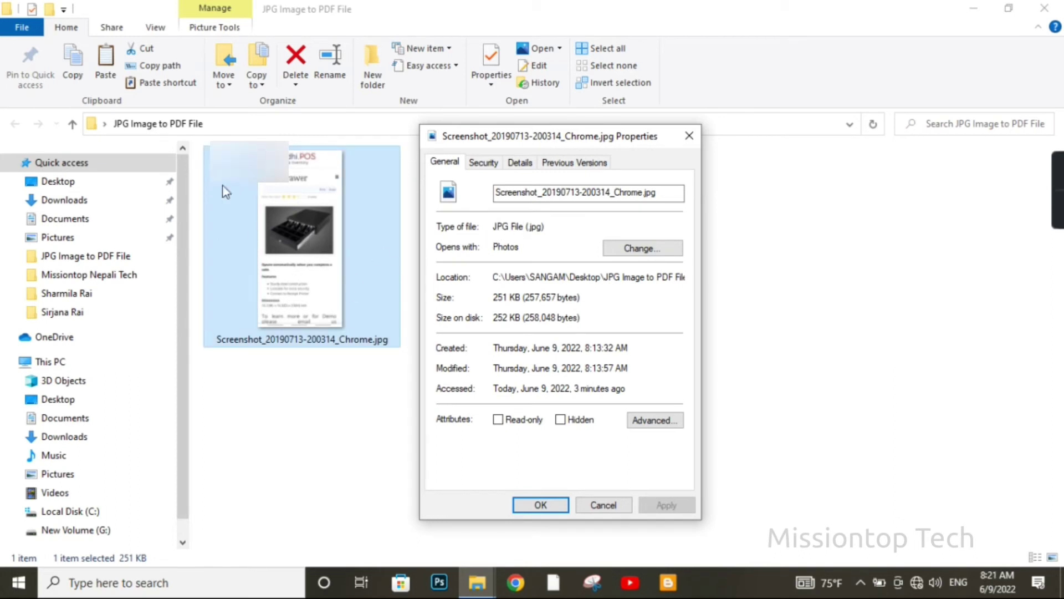
pyautogui.click(542, 504)
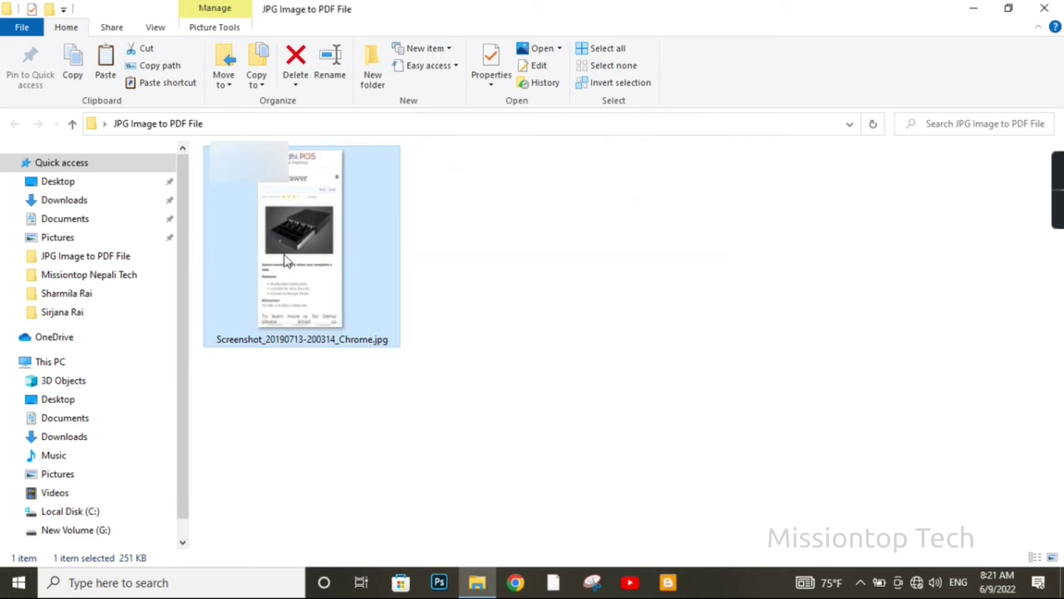
pyautogui.rightClick(308, 224)
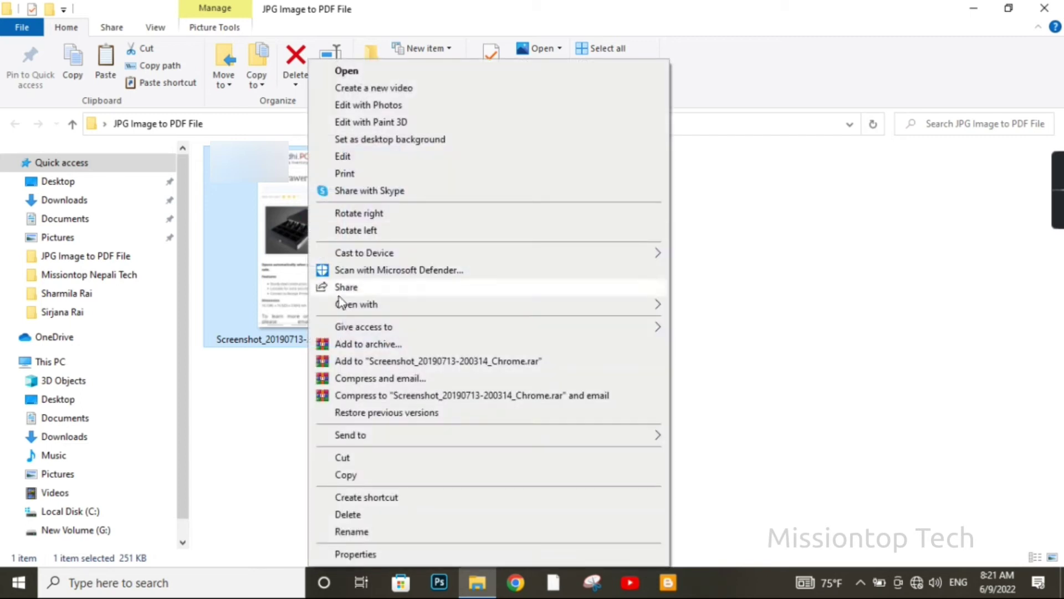
pyautogui.moveTo(352, 309)
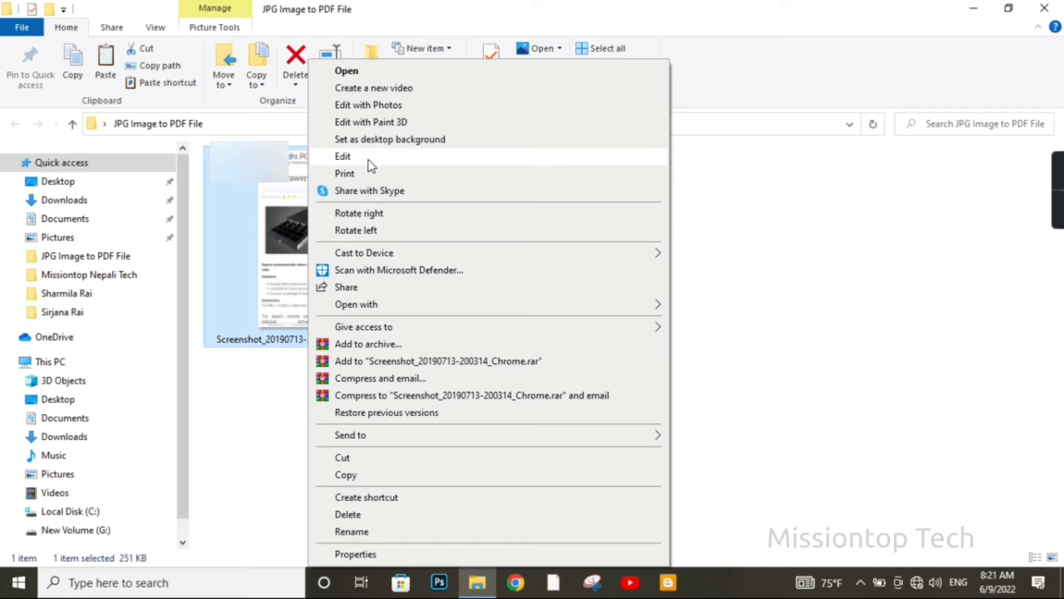
pyautogui.click(361, 155)
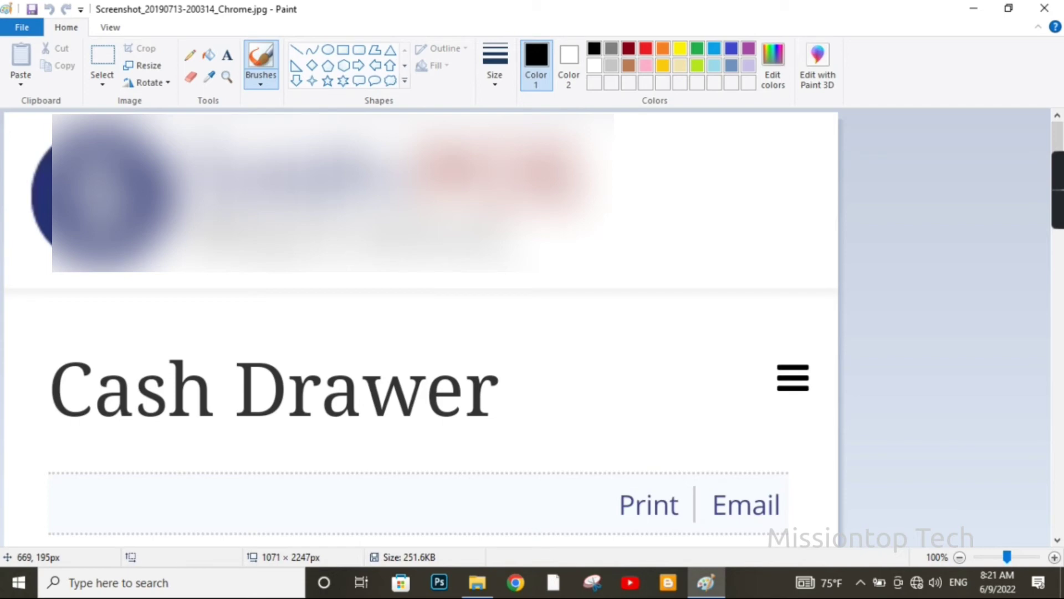
# Zoom out to look over the 1071 × 2247 px image and open Resize
pyautogui.scroll(-2, 516, 248)
pyautogui.scroll(1, 517, 249)
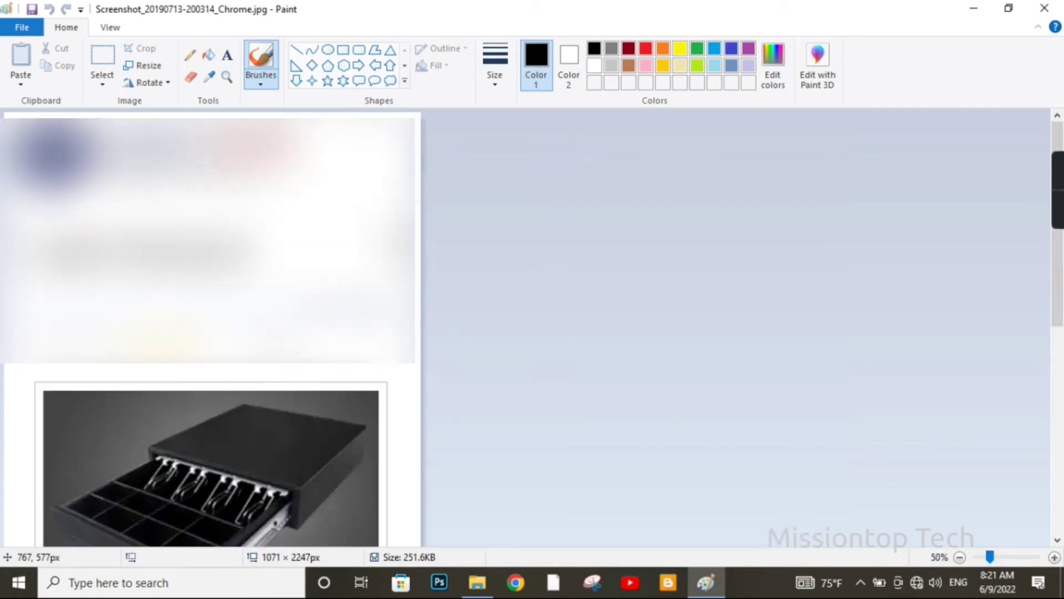
pyautogui.scroll(-2, 517, 248)
pyautogui.scroll(1, 516, 248)
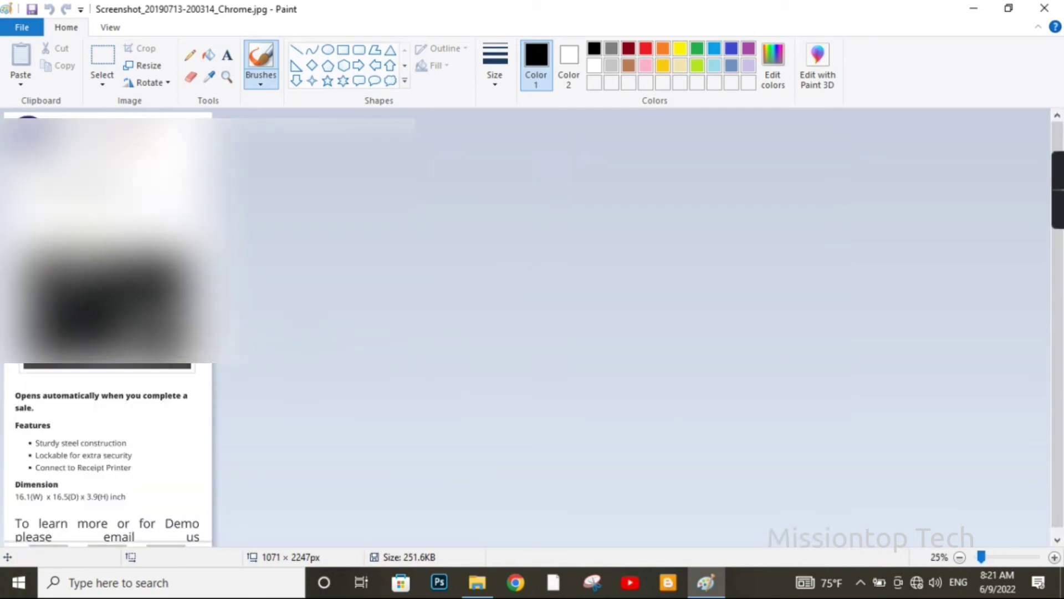
pyautogui.scroll(-1, 516, 248)
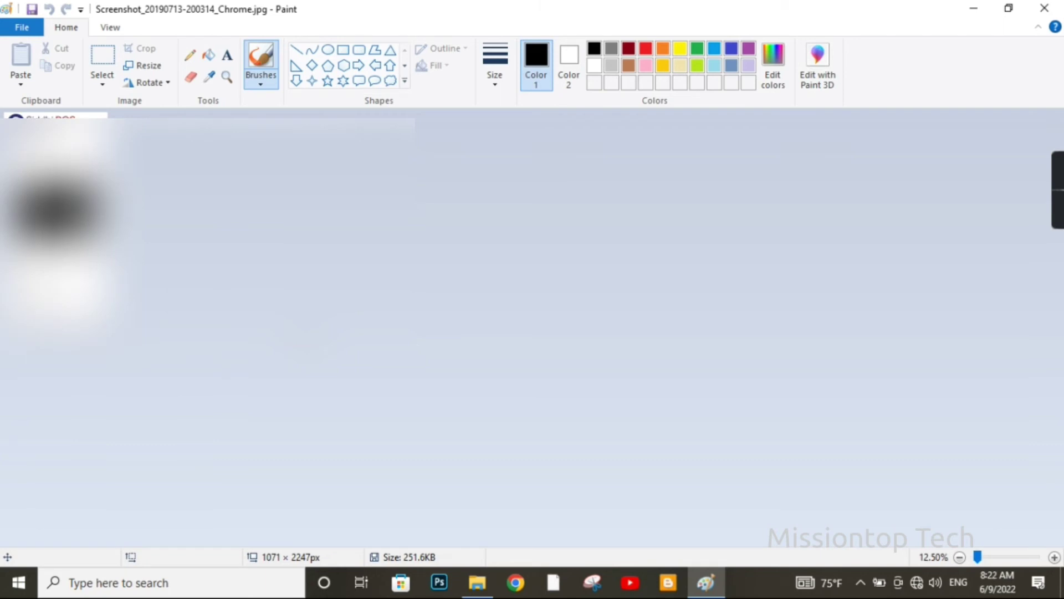
pyautogui.scroll(2, 517, 248)
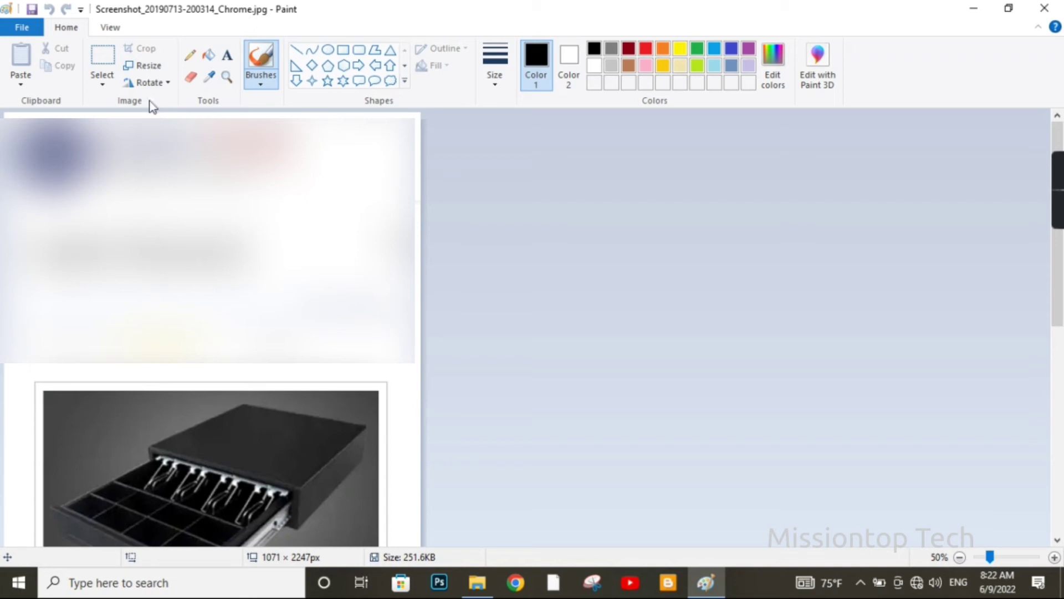
pyautogui.click(158, 71)
# Resize the image by pixels to 800 wide, keeping aspect ratio (800 × 1678)
pyautogui.moveTo(165, 76); pyautogui.dragTo(551, 133)
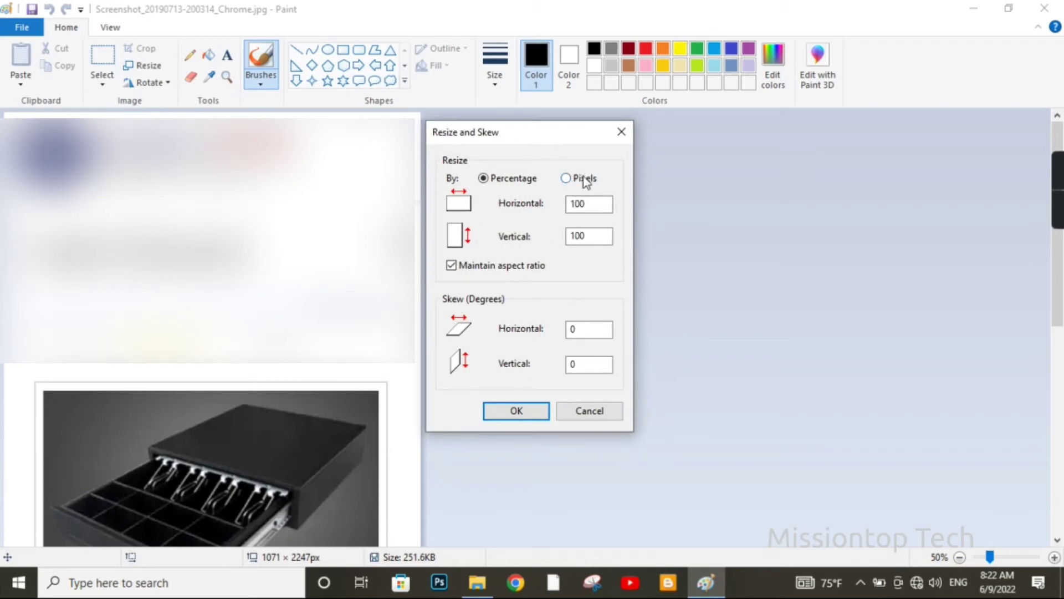
pyautogui.click(566, 179)
pyautogui.doubleClick(595, 203)
pyautogui.click(604, 200)
pyautogui.doubleClick(598, 205)
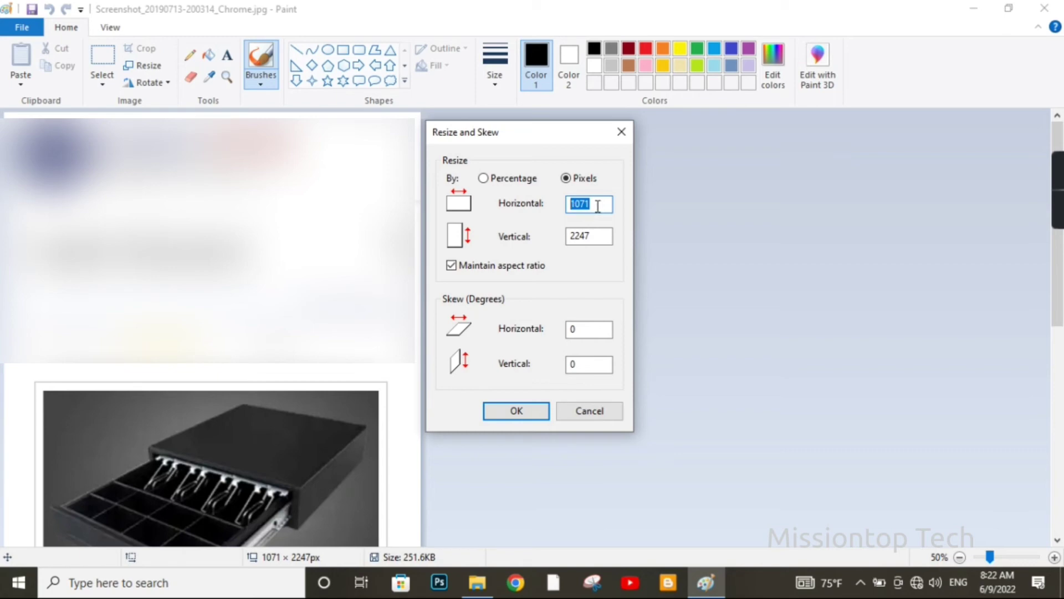
pyautogui.write('800')
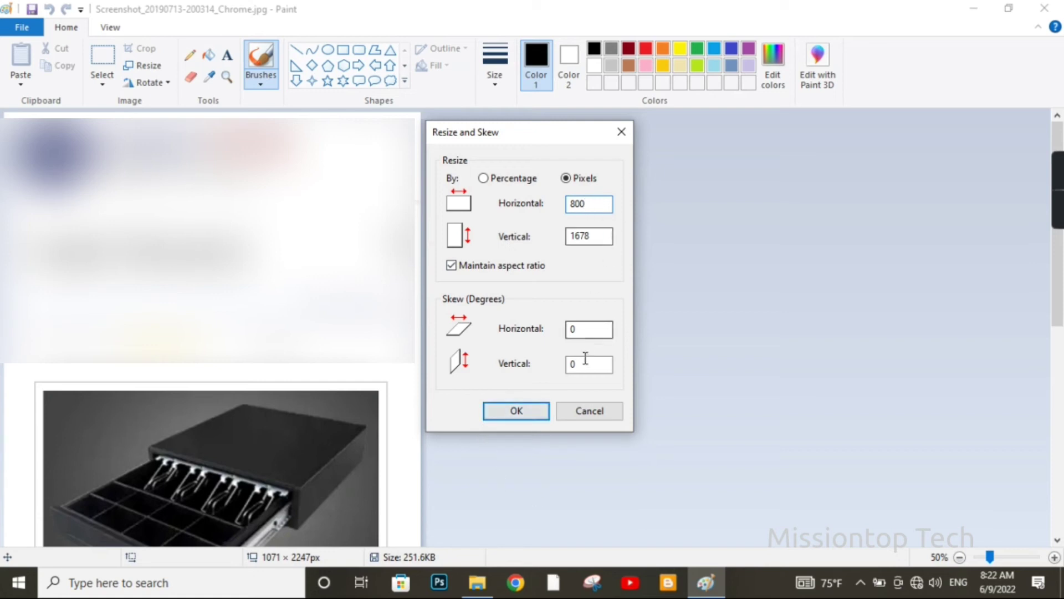
pyautogui.click(533, 413)
pyautogui.scroll(-4, 441, 391)
pyautogui.scroll(4, 441, 391)
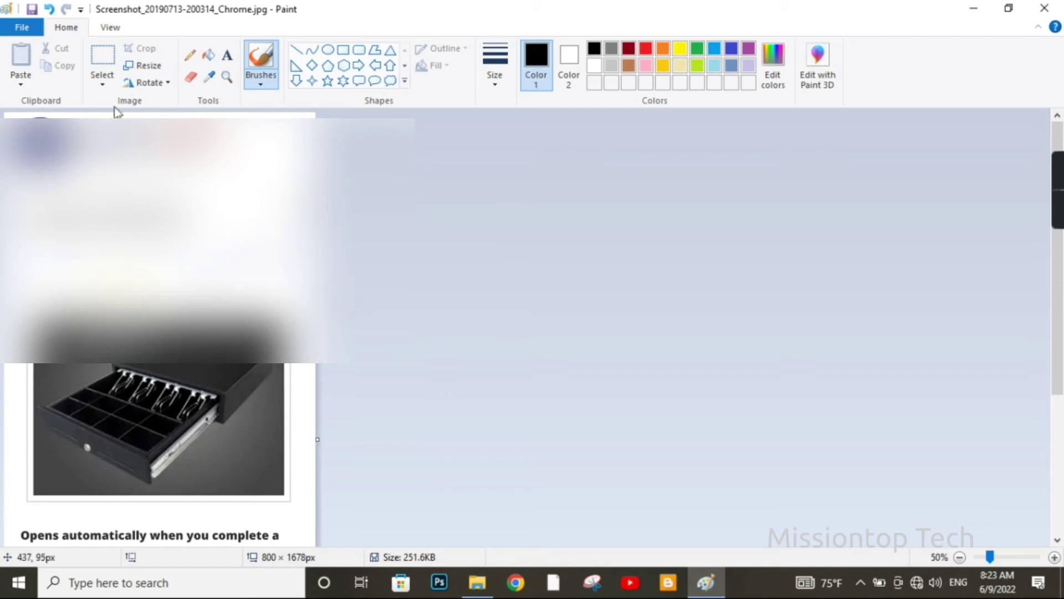
# Print the screenshot with Microsoft Print to PDF as the printer
pyautogui.click(31, 31)
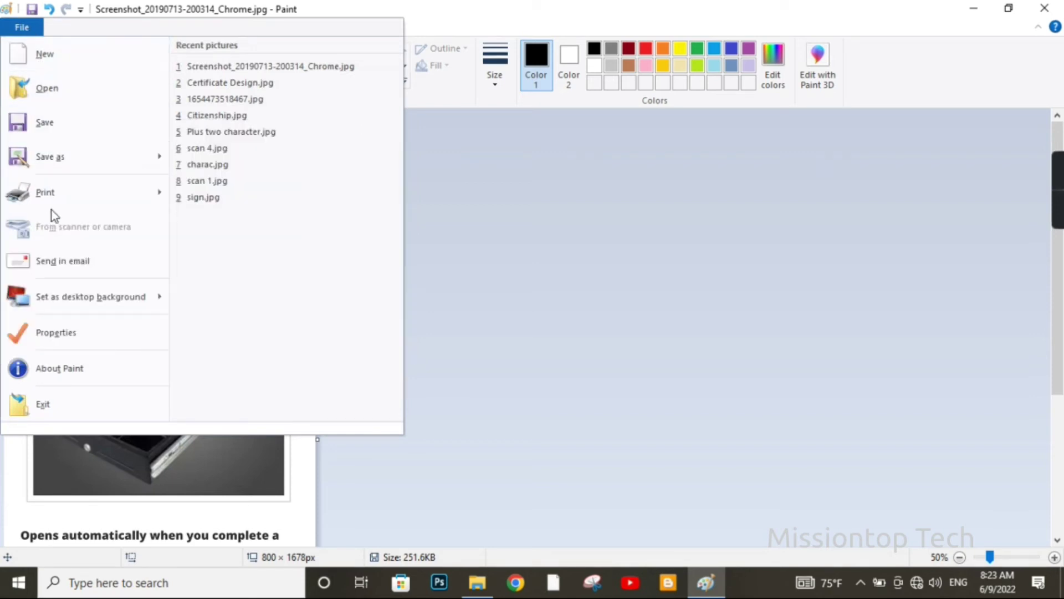
pyautogui.moveTo(37, 202)
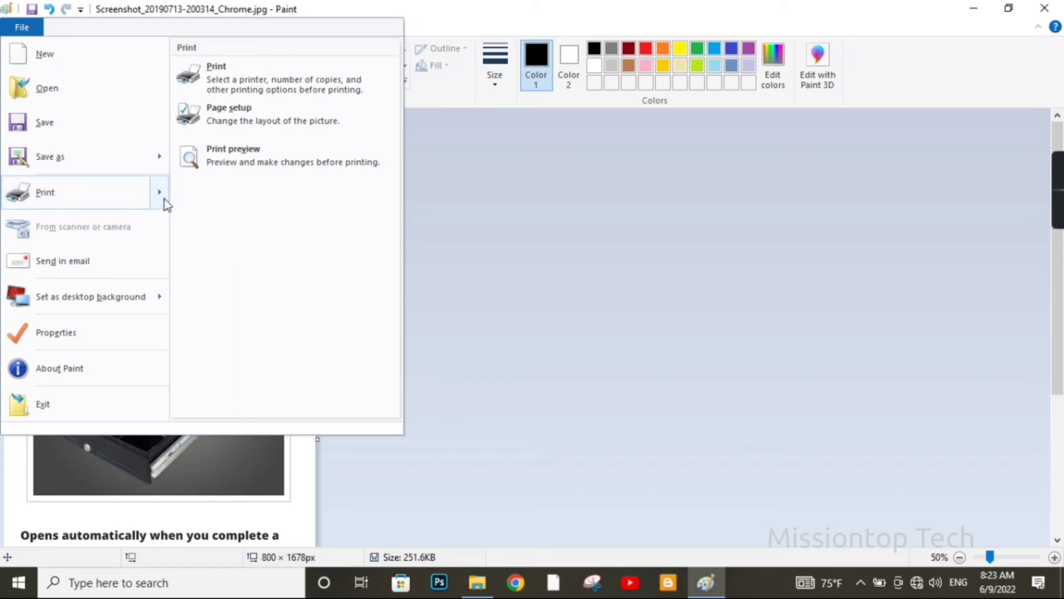
pyautogui.click(298, 88)
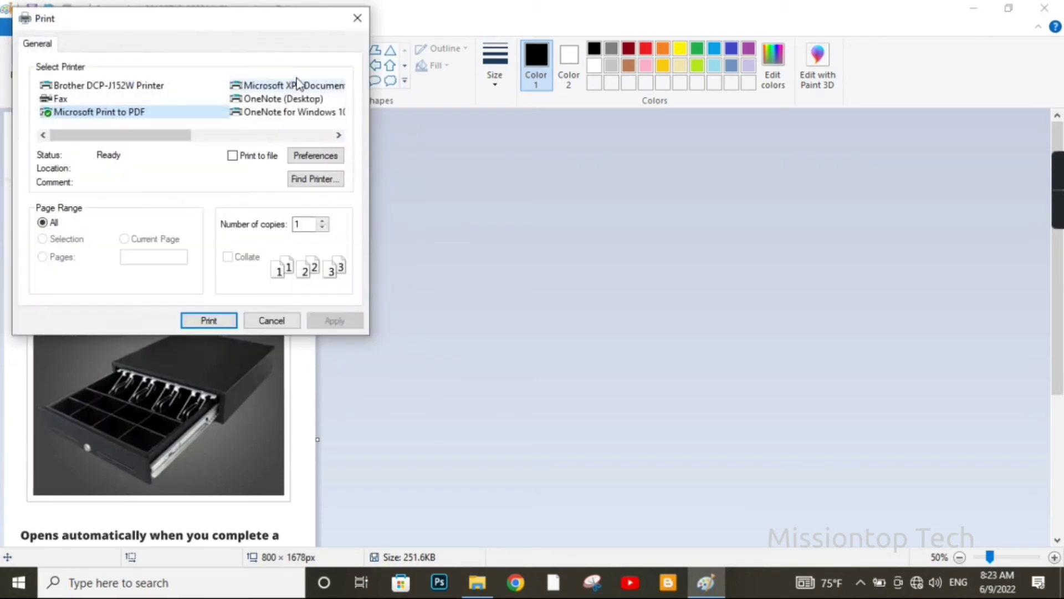
pyautogui.moveTo(211, 20)
pyautogui.mouseDown()
pyautogui.moveTo(608, 139)
pyautogui.moveTo(577, 115)
pyautogui.mouseUp()
pyautogui.moveTo(511, 233); pyautogui.dragTo(467, 231)
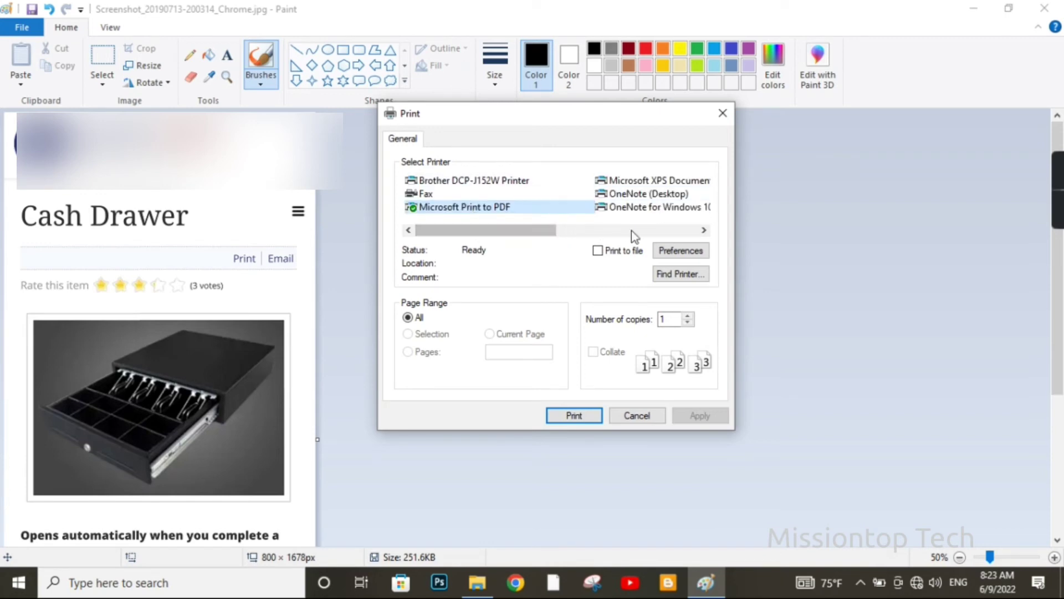
pyautogui.click(515, 207)
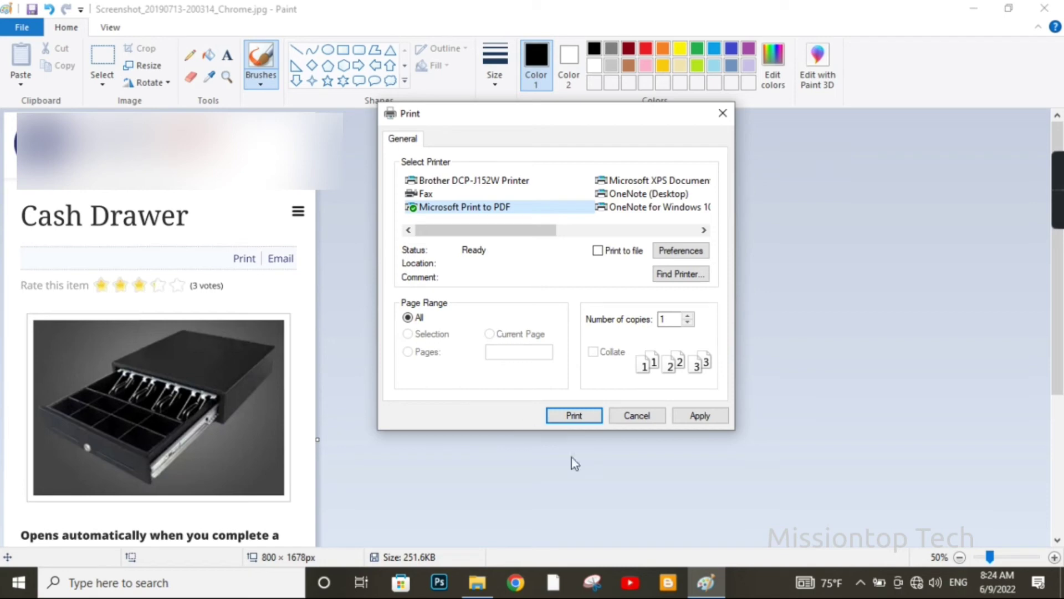
pyautogui.click(590, 416)
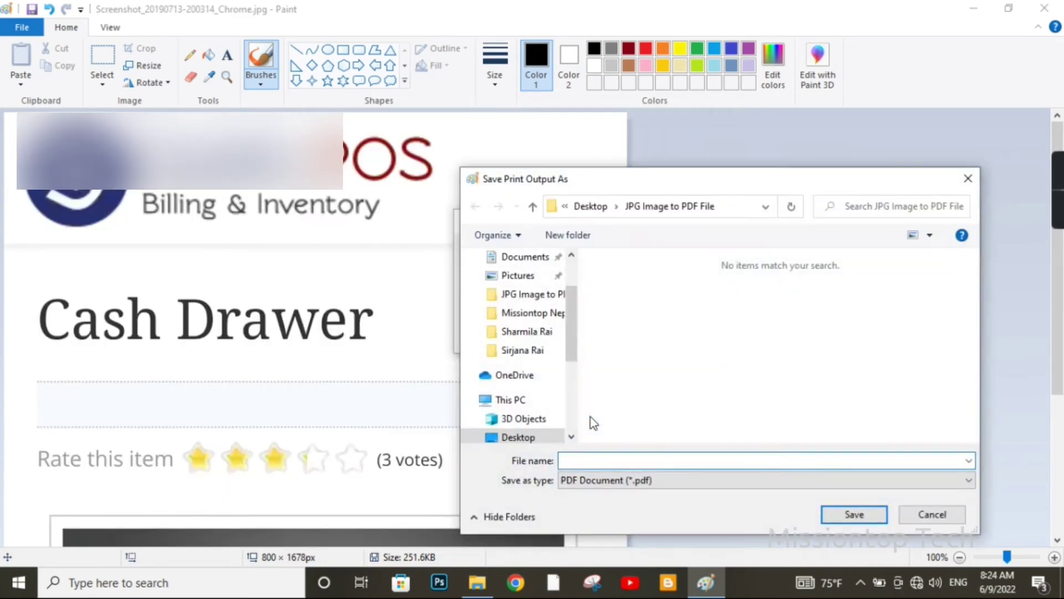
# Save the print output as a PDF named 'cash drawer'
pyautogui.moveTo(713, 183); pyautogui.dragTo(697, 161)
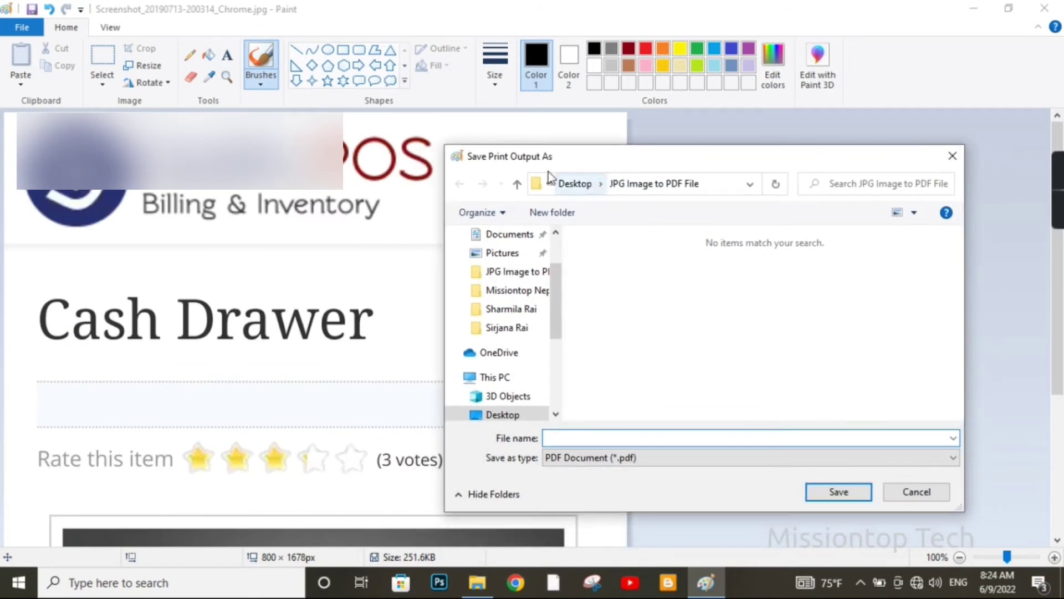
pyautogui.moveTo(600, 166); pyautogui.dragTo(667, 168)
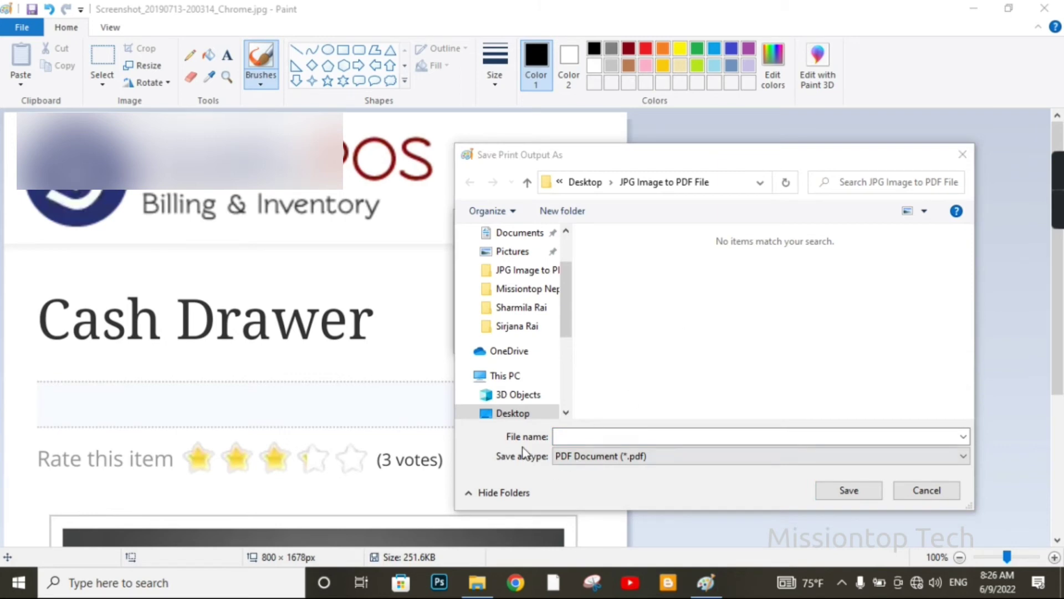
pyautogui.click(615, 438)
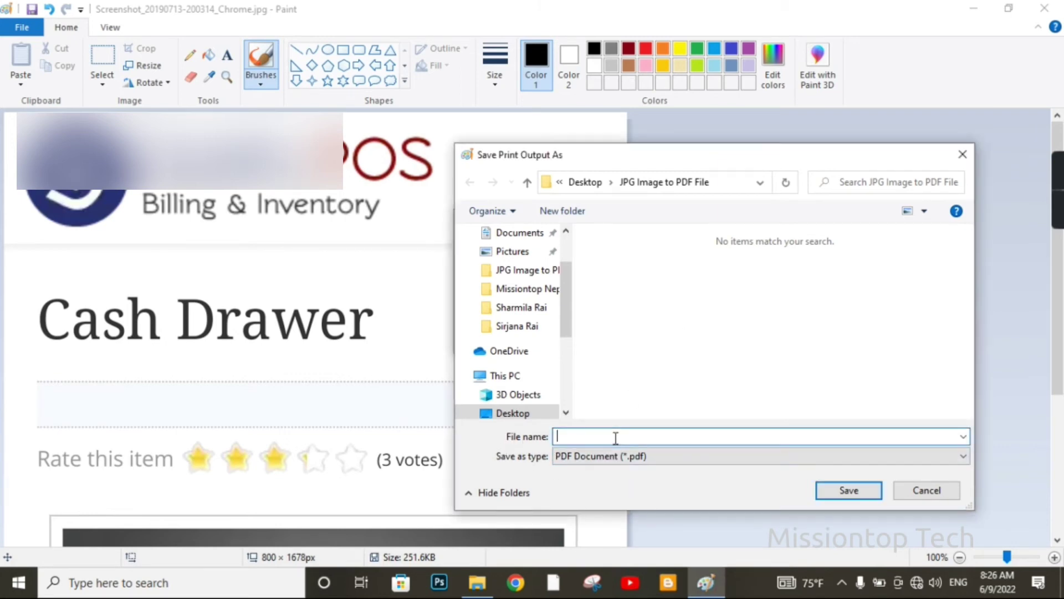
pyautogui.write('cash drawer')
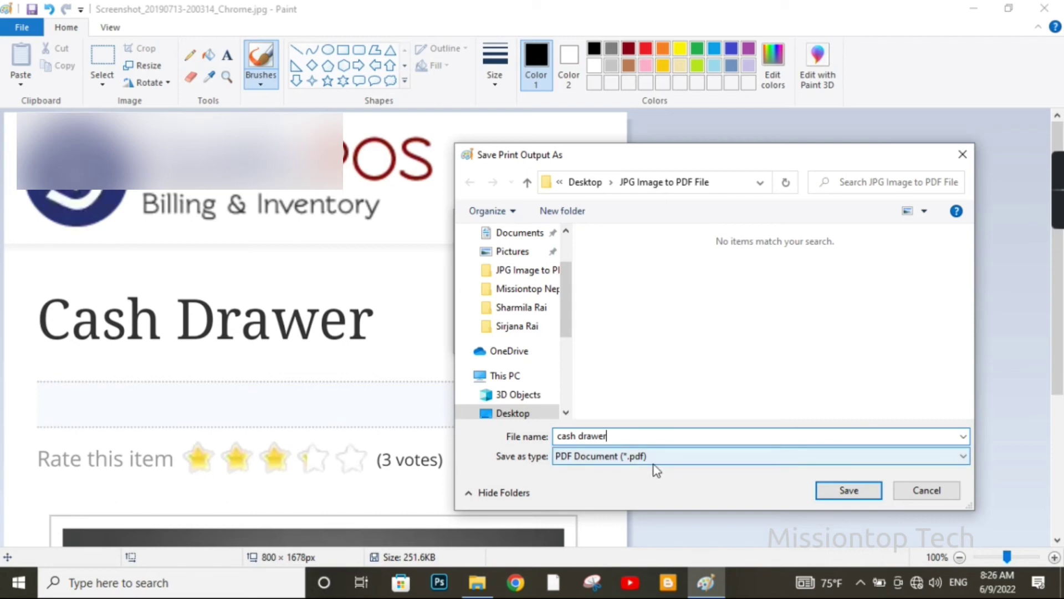
pyautogui.click(866, 491)
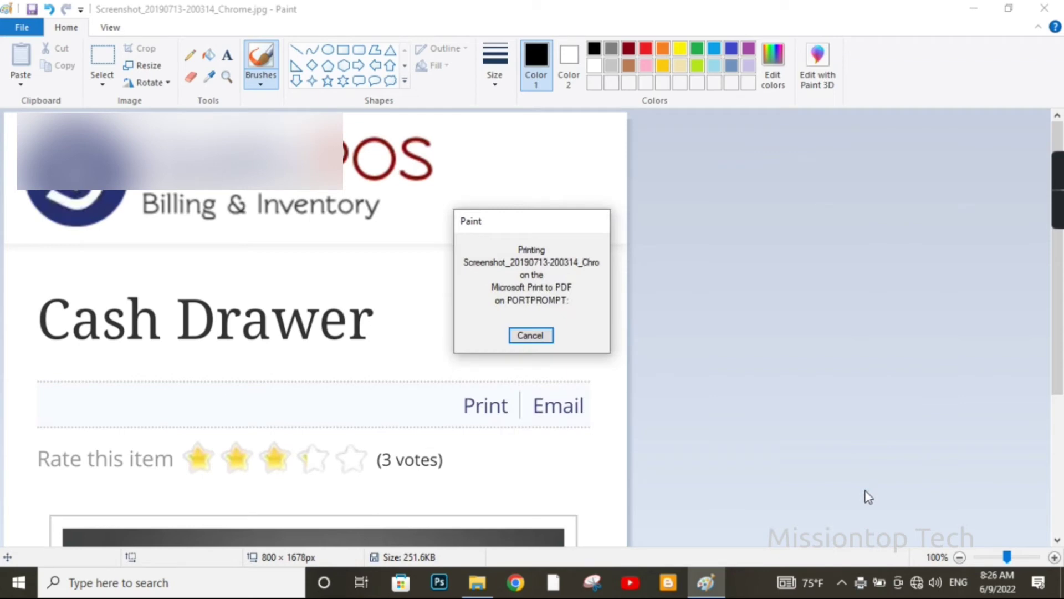
pyautogui.scroll(-2, 868, 497)
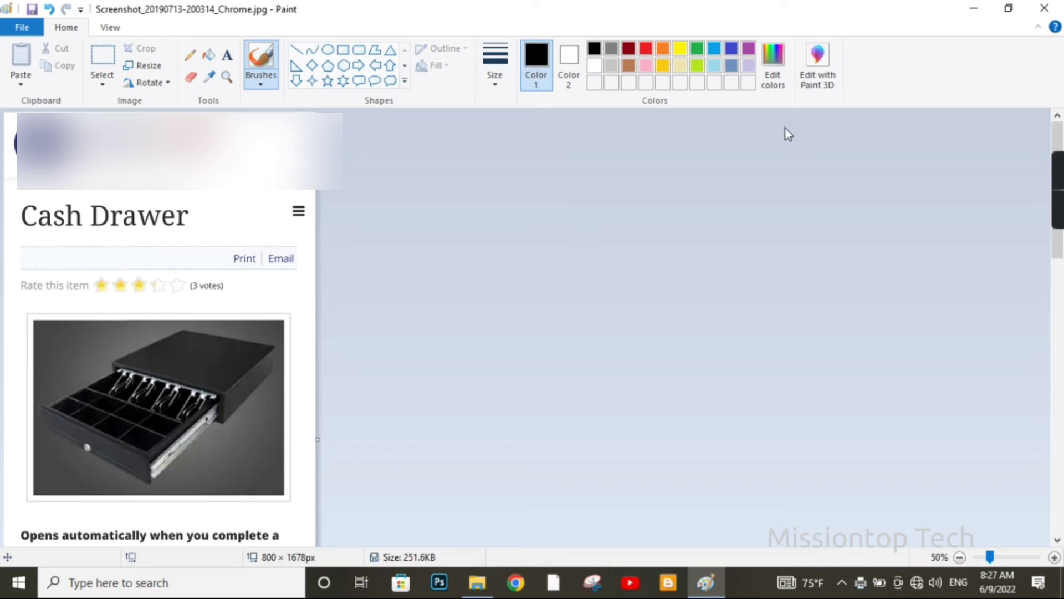
# Close Paint, choosing Don't Save for the resized screenshot
pyautogui.click(1044, 8)
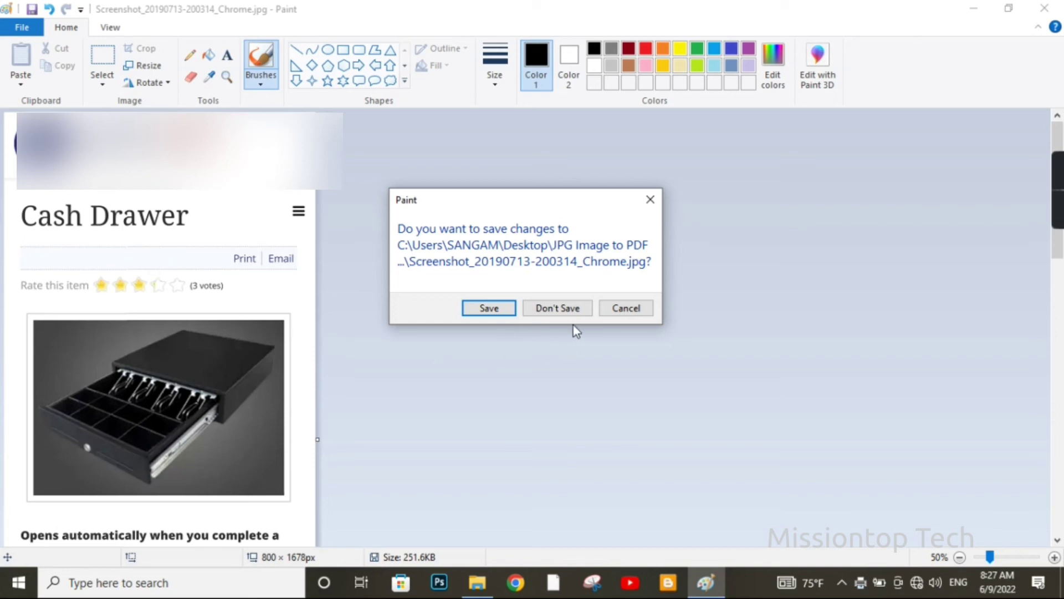
pyautogui.click(565, 309)
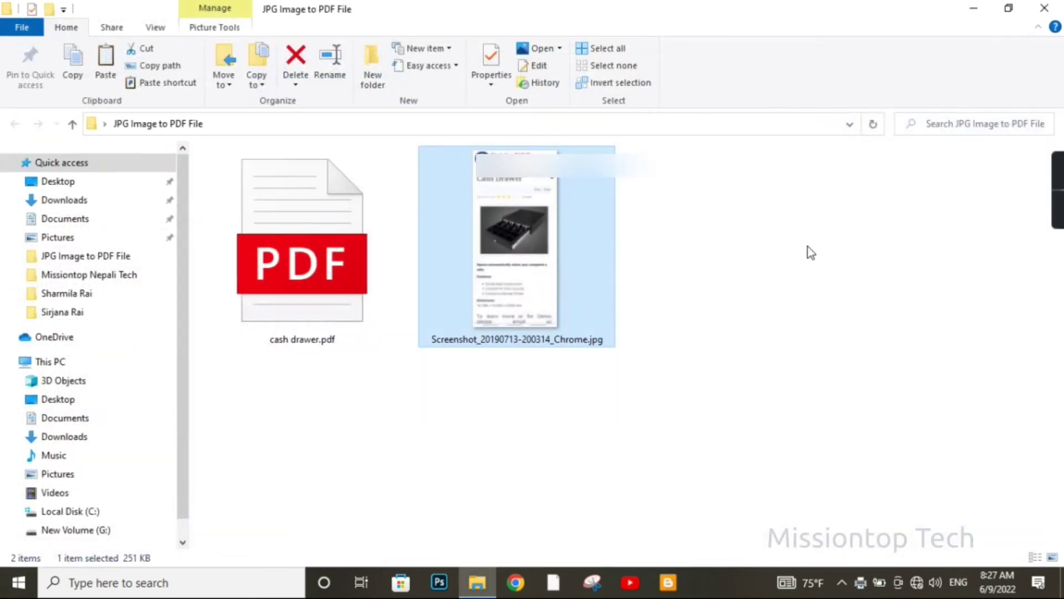
# Show the Open with app choices for cash drawer.pdf
pyautogui.click(868, 252)
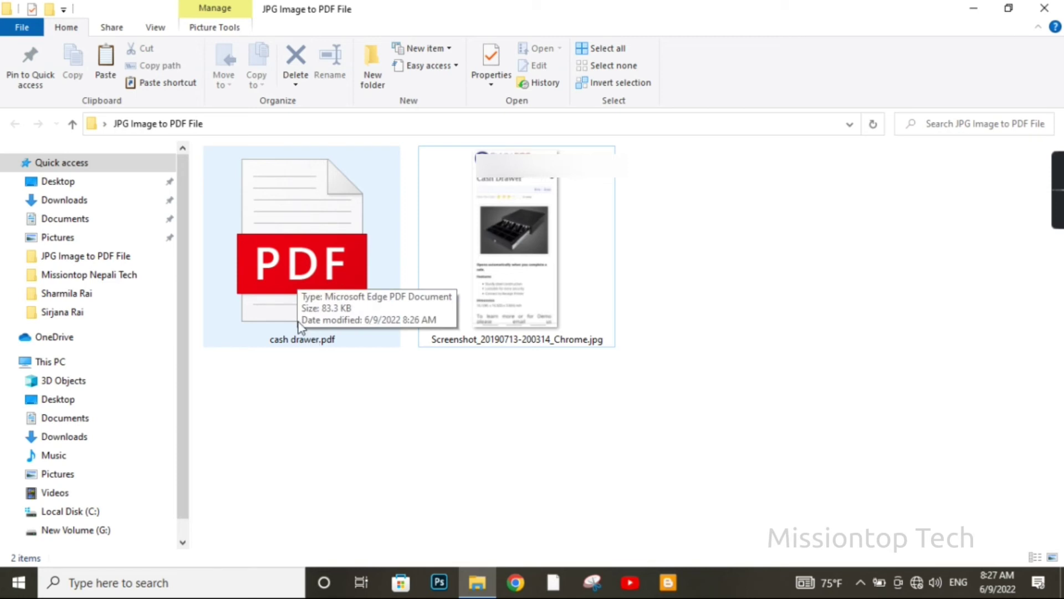
pyautogui.click(278, 245)
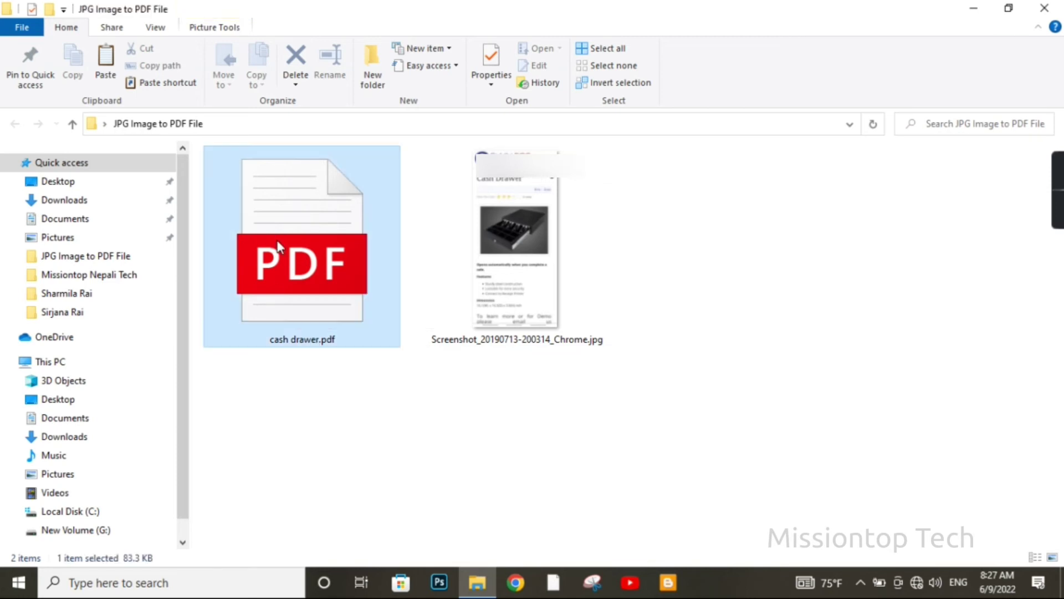
pyautogui.rightClick(277, 246)
pyautogui.moveTo(361, 311)
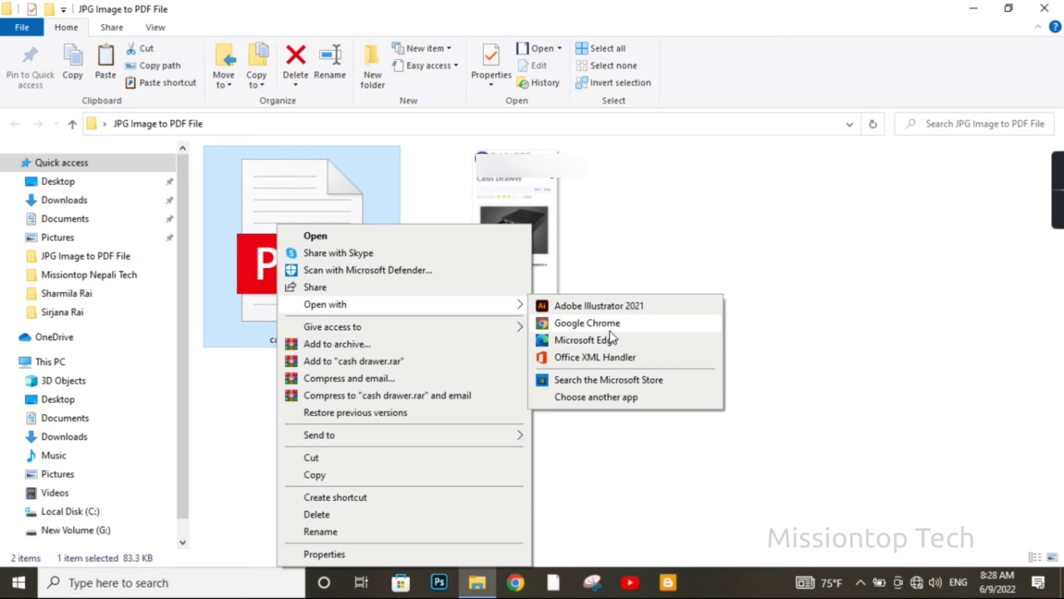
# View cash drawer.pdf in Google Chrome, scrolling through the Cash Drawer page
pyautogui.click(612, 326)
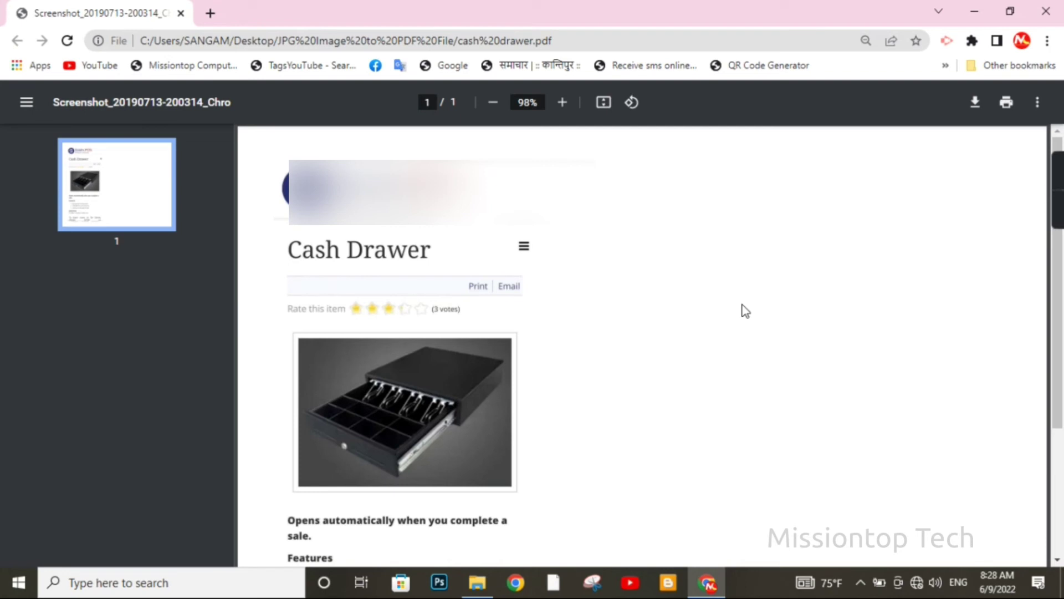
pyautogui.scroll(-3, 677, 251)
pyautogui.scroll(3, 644, 361)
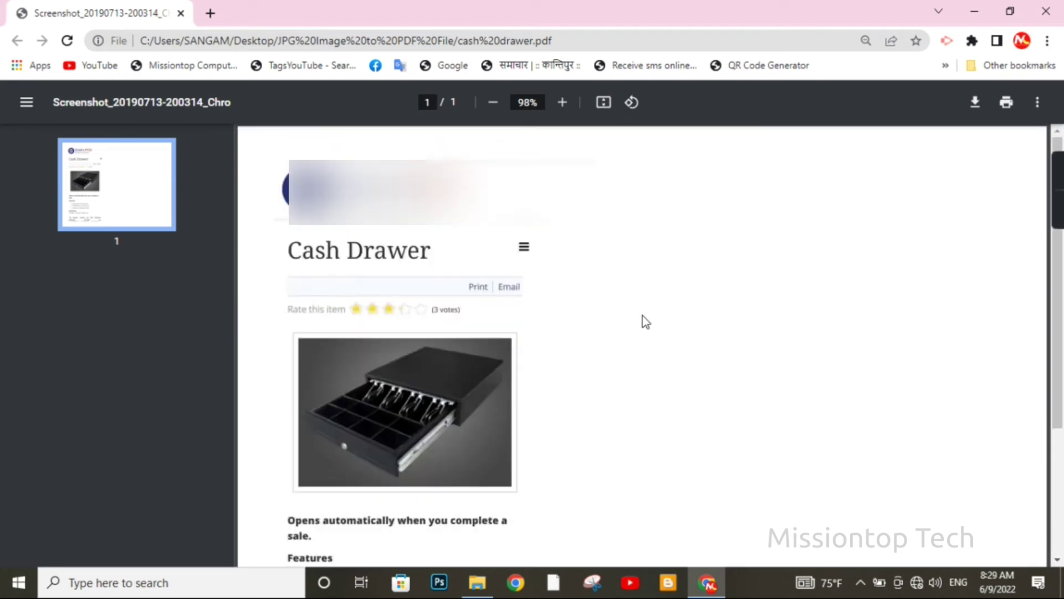